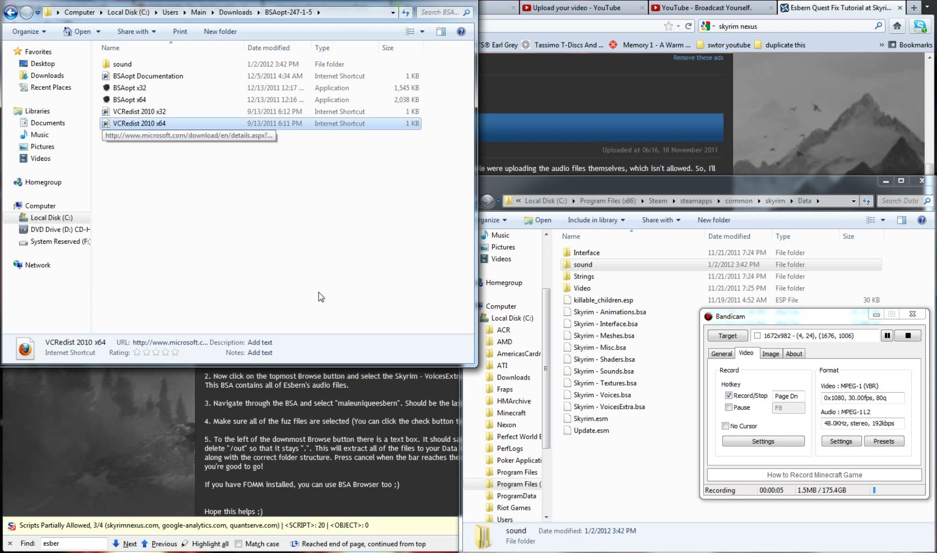
# Step: Launch the 64-bit BSAopt application from the BSAopt-247-1-5 downloads folder
pyautogui.click(877, 313)
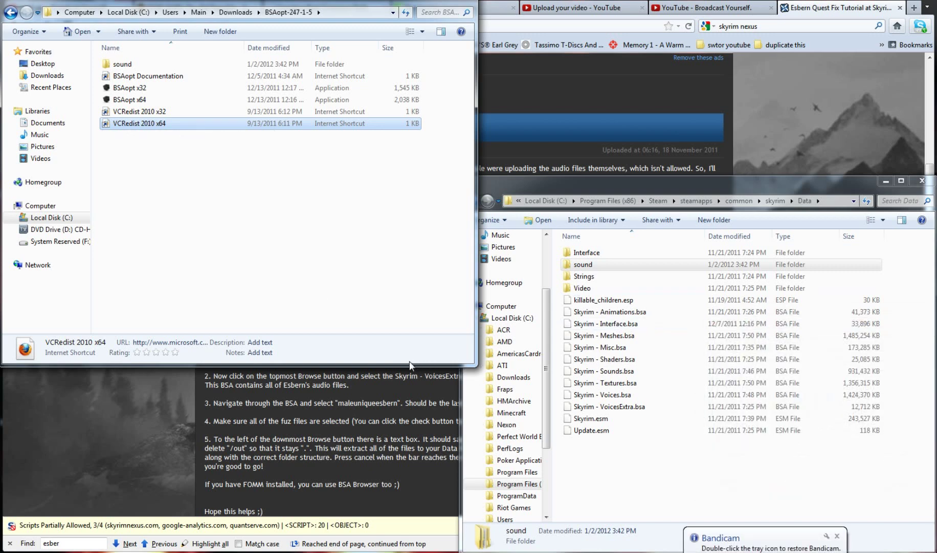
pyautogui.moveTo(378, 2); pyautogui.dragTo(384, 179)
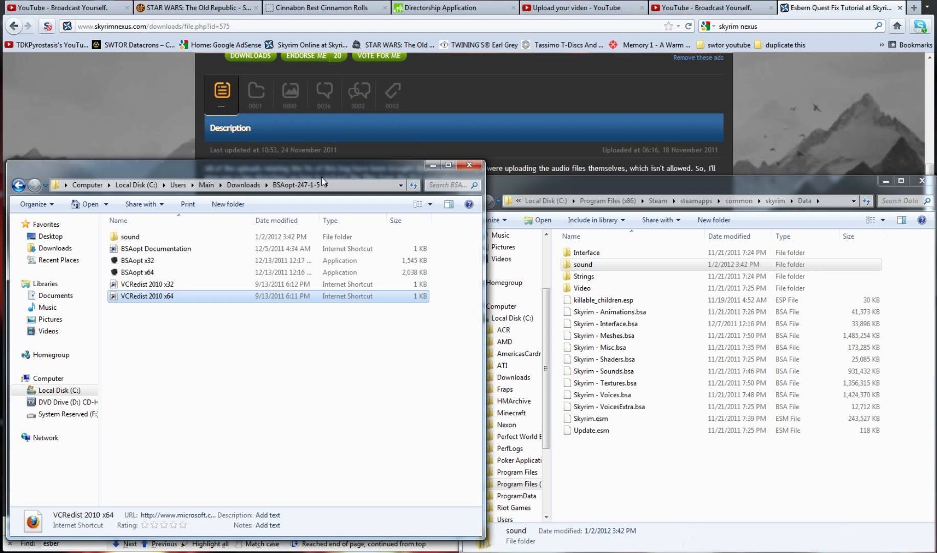
pyautogui.moveTo(323, 179); pyautogui.dragTo(323, 23)
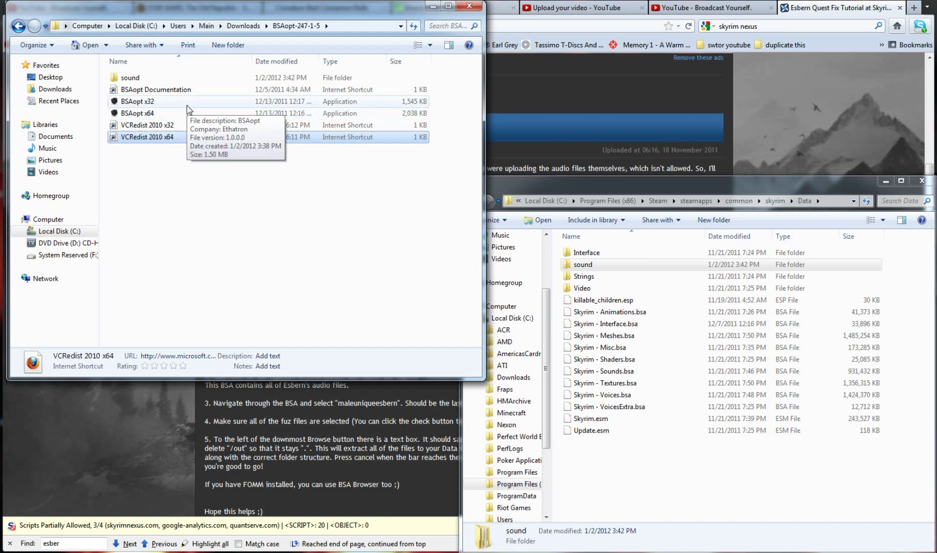
pyautogui.moveTo(175, 115)
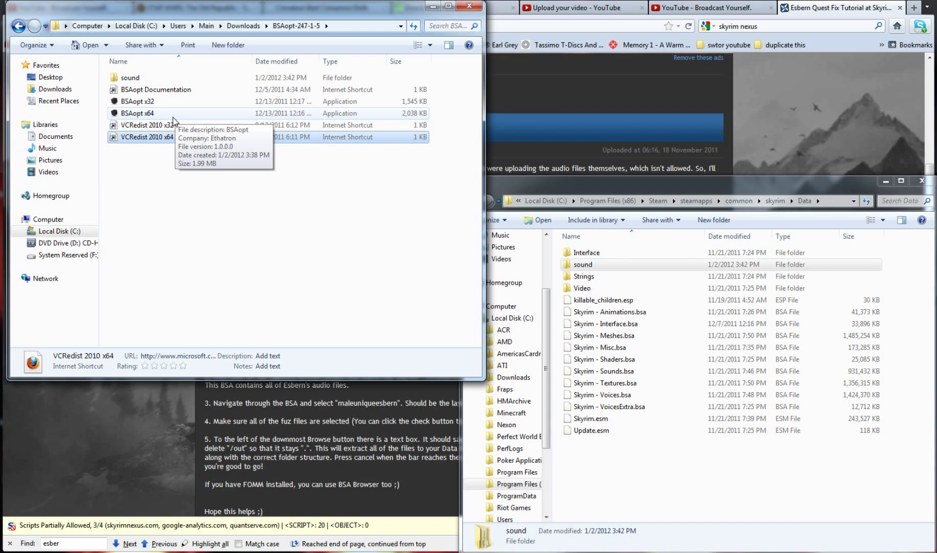
pyautogui.doubleClick(173, 118)
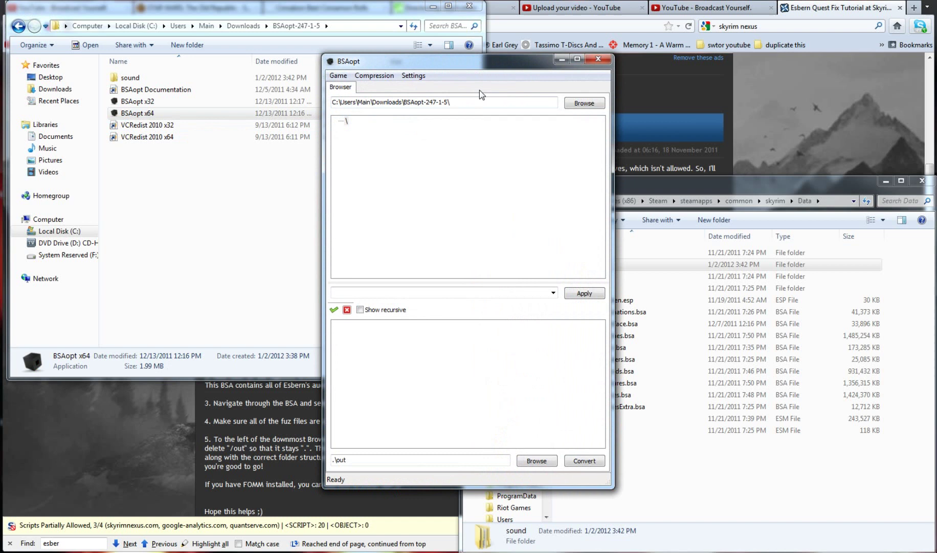
# Step: Set the BSAopt game to Skyrim and move its window clear of the skyrim Data folder window
pyautogui.click(336, 76)
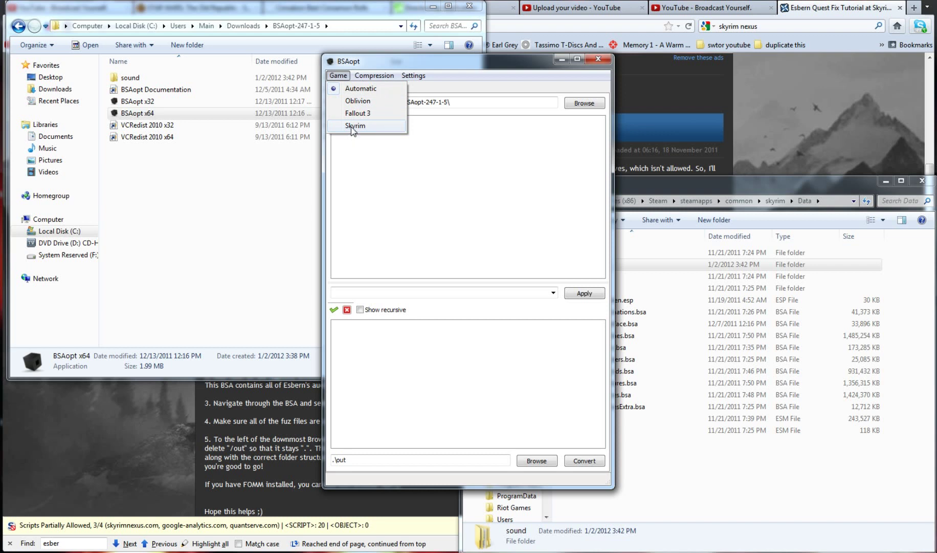
pyautogui.click(352, 128)
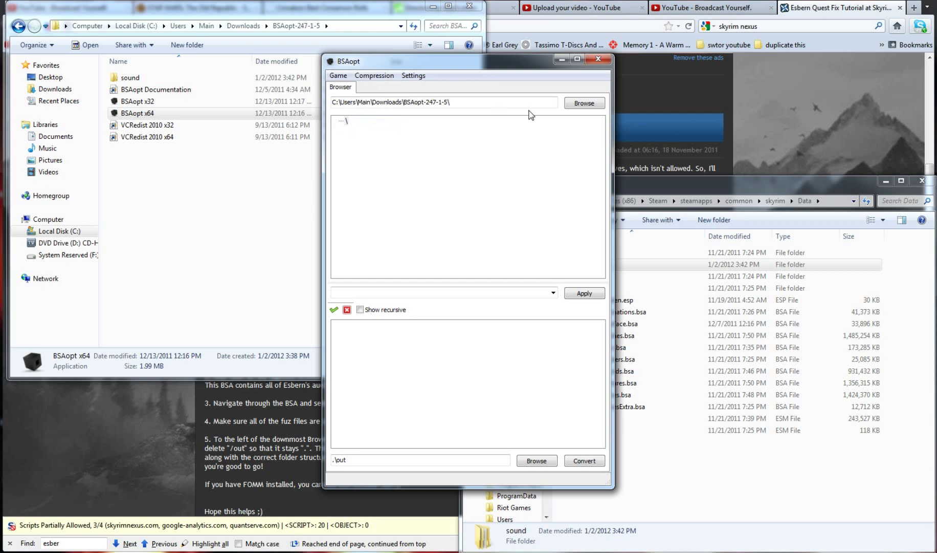
pyautogui.moveTo(530, 67); pyautogui.dragTo(375, 87)
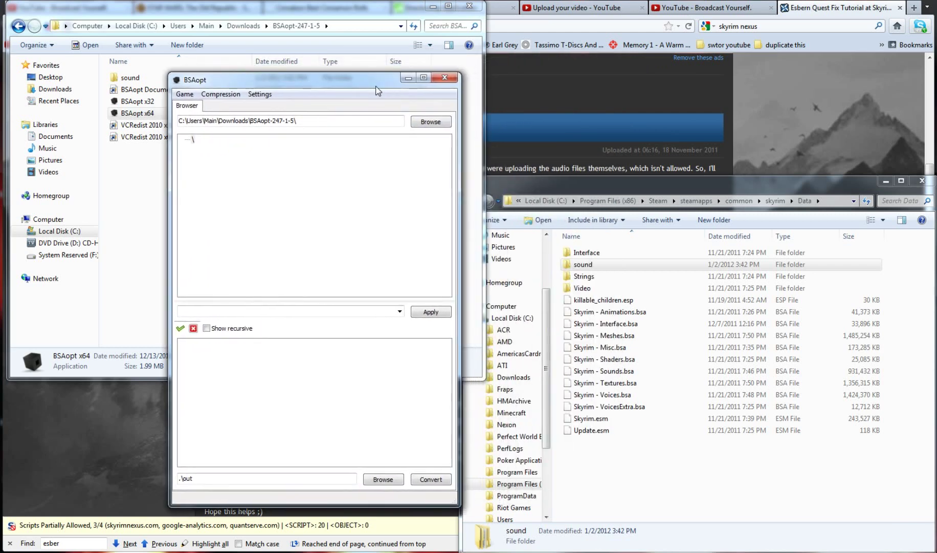
# Step: Browse for a source archive and navigate to Local Disk (C:), Program Files (x86), Steam, steamapps, common, skyrim
pyautogui.click(446, 122)
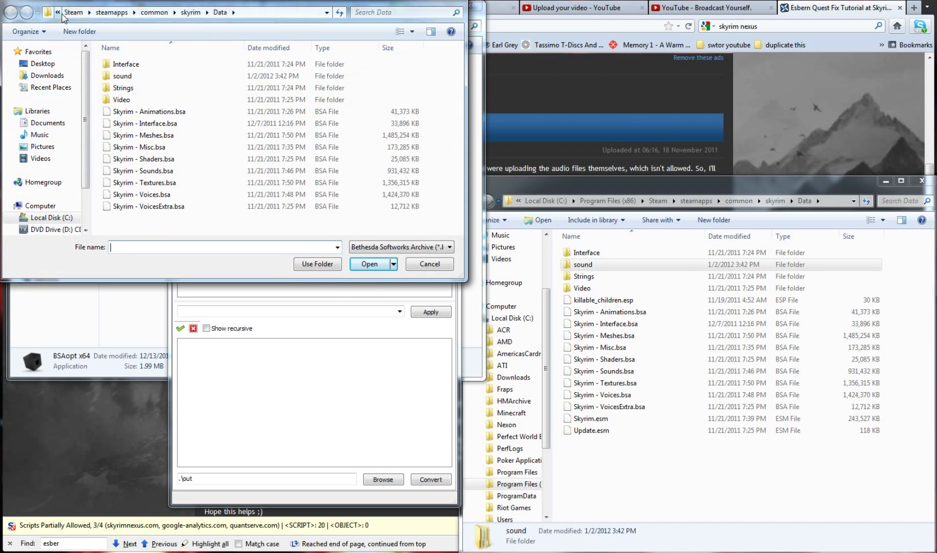
pyautogui.click(53, 218)
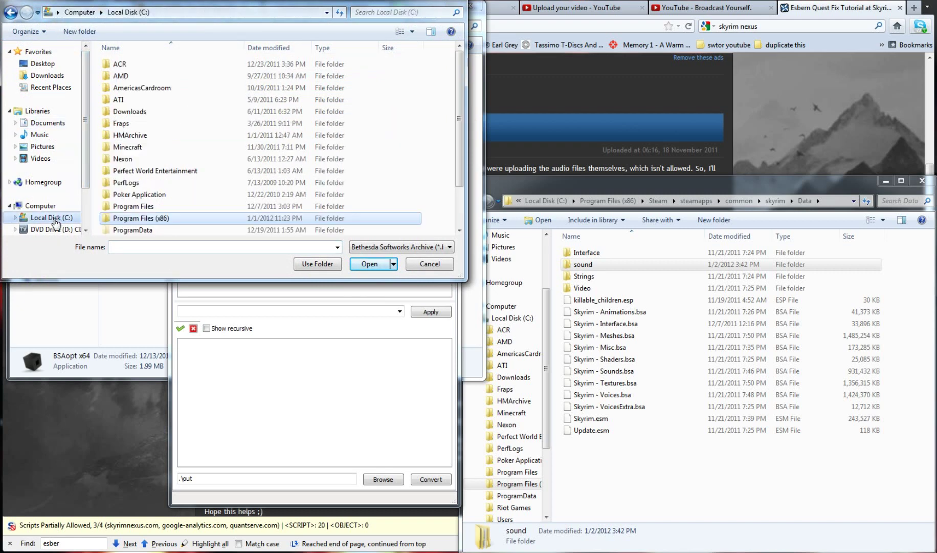
pyautogui.doubleClick(153, 218)
pyautogui.scroll(-13, 209, 168)
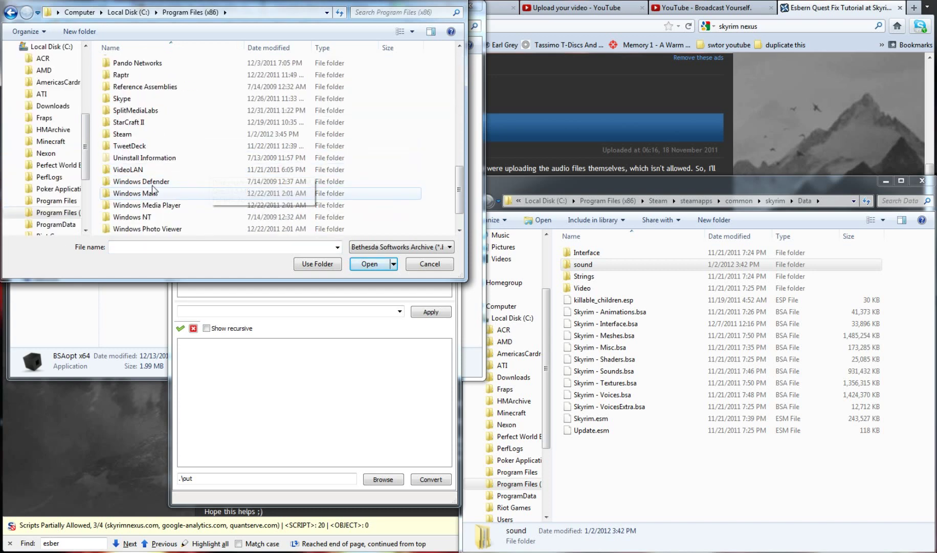
pyautogui.doubleClick(123, 134)
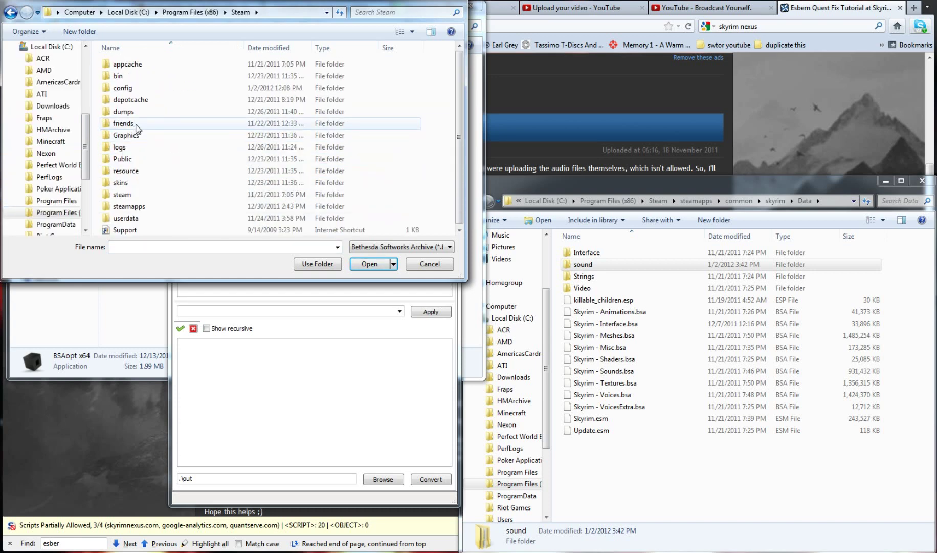
pyautogui.doubleClick(137, 205)
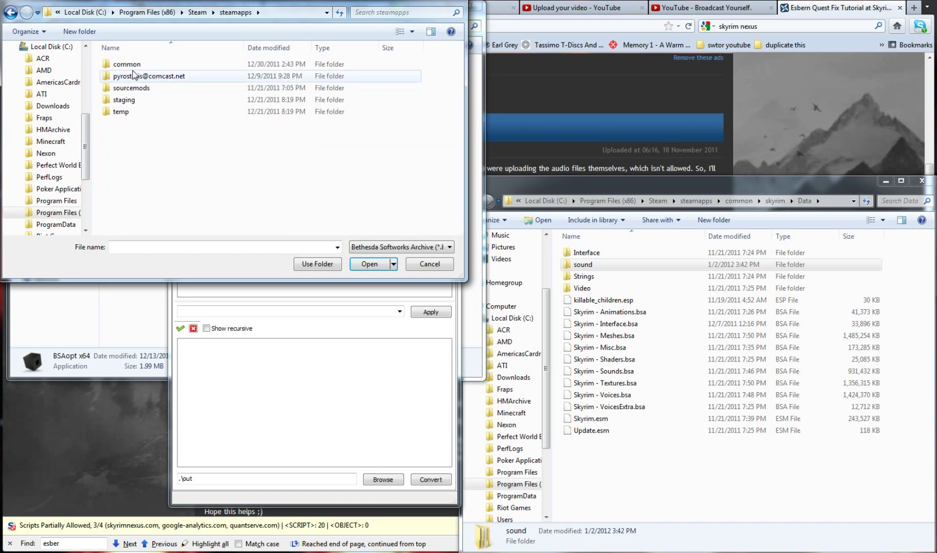
pyautogui.doubleClick(130, 65)
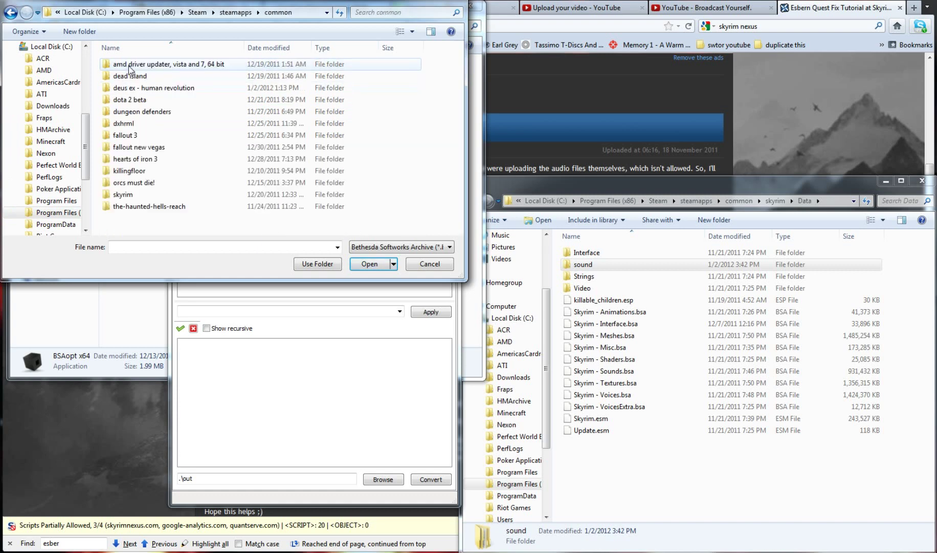
pyautogui.doubleClick(146, 195)
# Step: Load Skyrim - VoicesExtra.bsa from skyrim's Data folder as the source archive
pyautogui.doubleClick(129, 112)
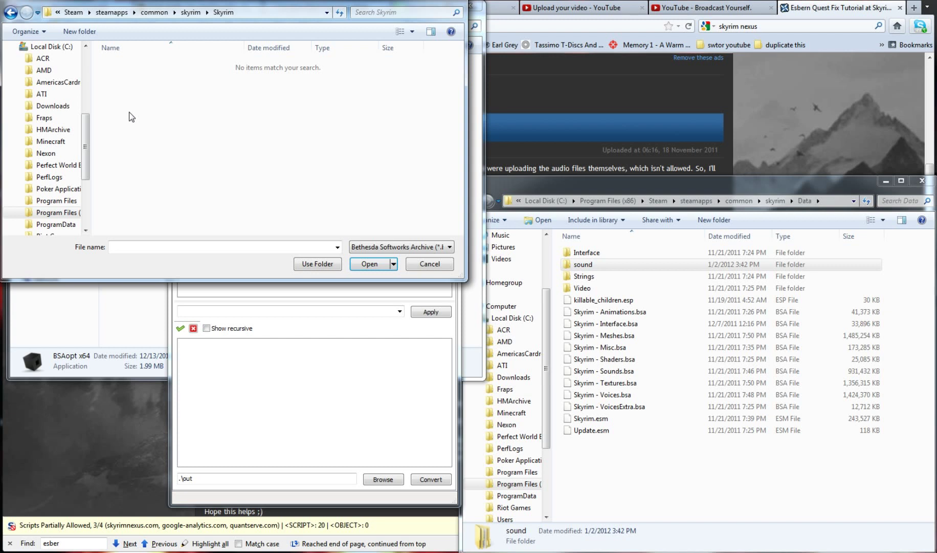
pyautogui.click(191, 12)
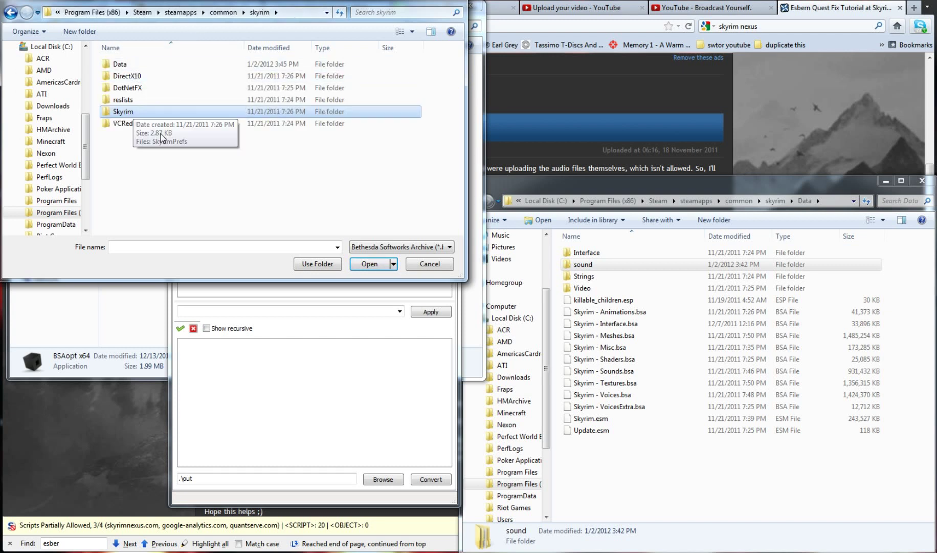
pyautogui.doubleClick(125, 67)
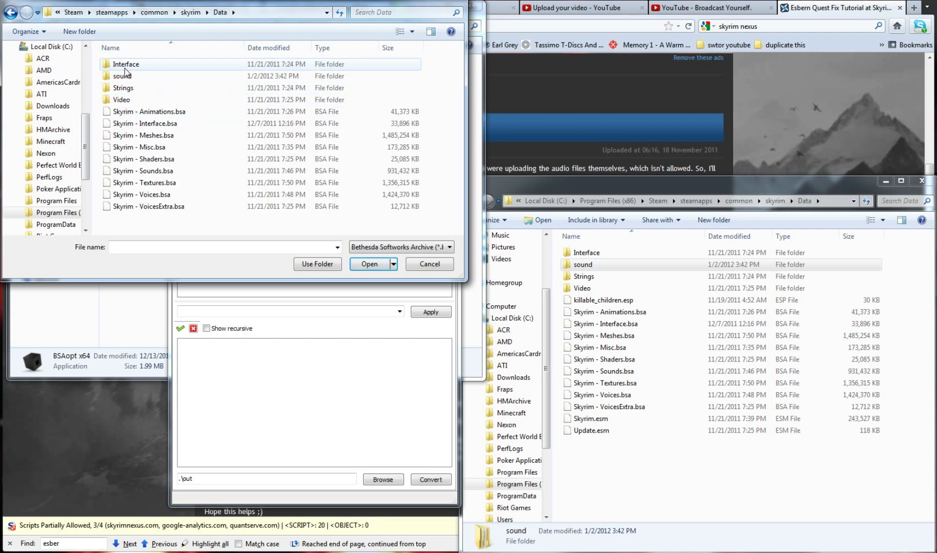
pyautogui.click(160, 208)
pyautogui.click(161, 206)
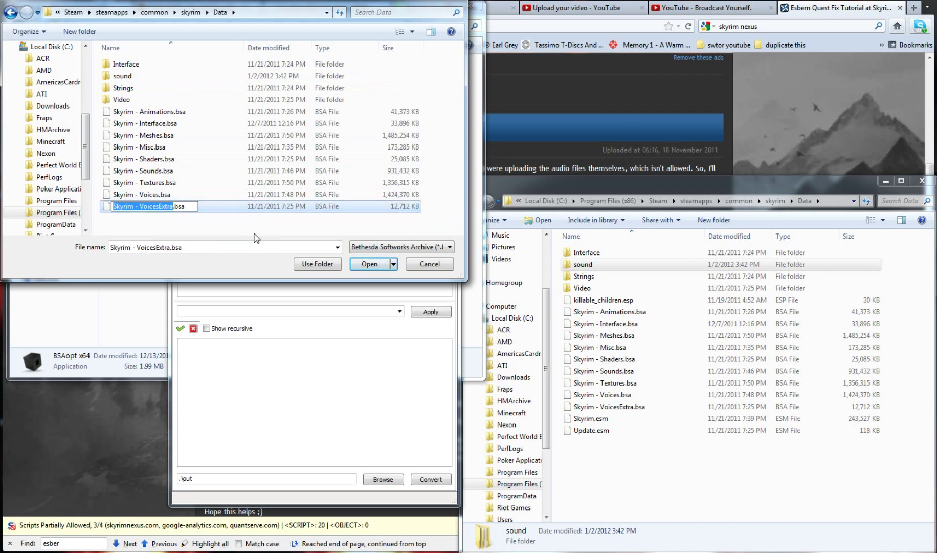
pyautogui.click(370, 266)
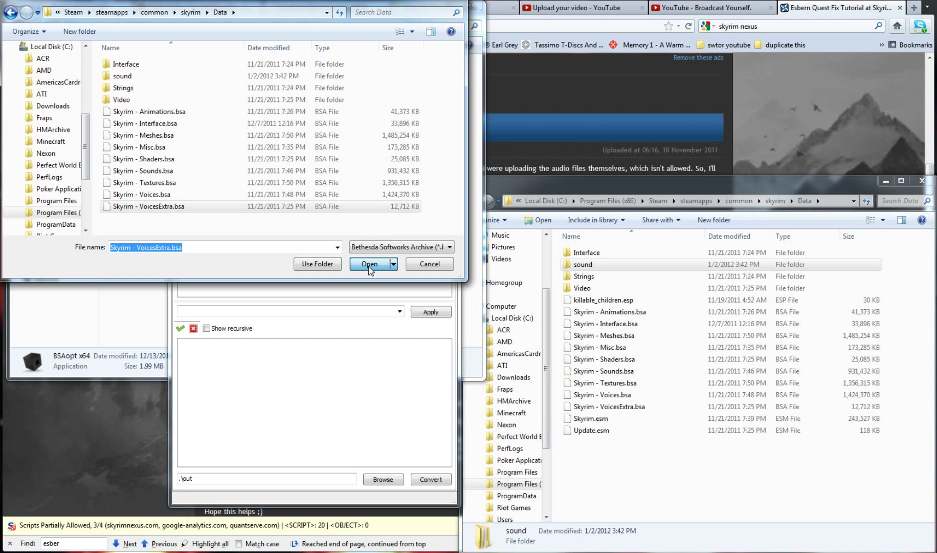
pyautogui.click(370, 265)
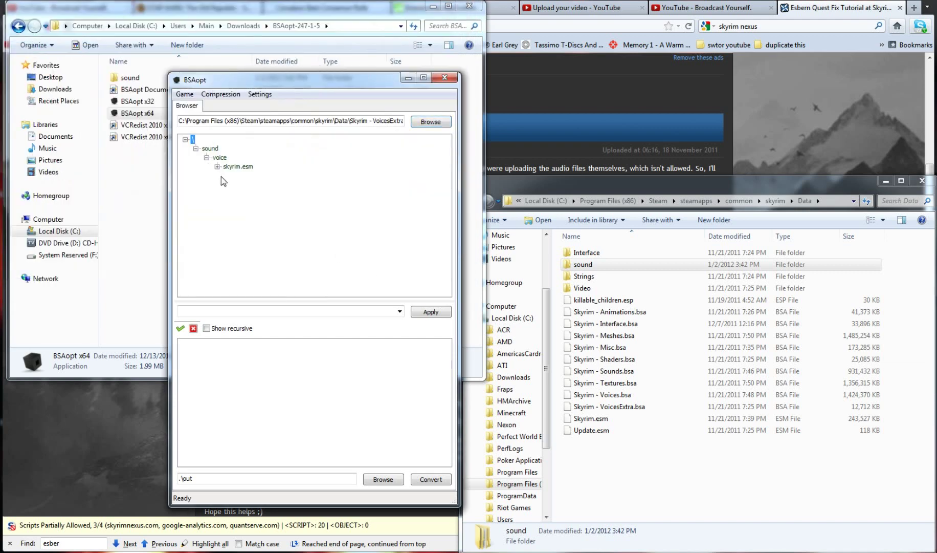
# Step: Expand skyrim.esm in the archive tree and select the maleuniqueesbern folder to list its fuz files
pyautogui.click(217, 166)
pyautogui.click(272, 177)
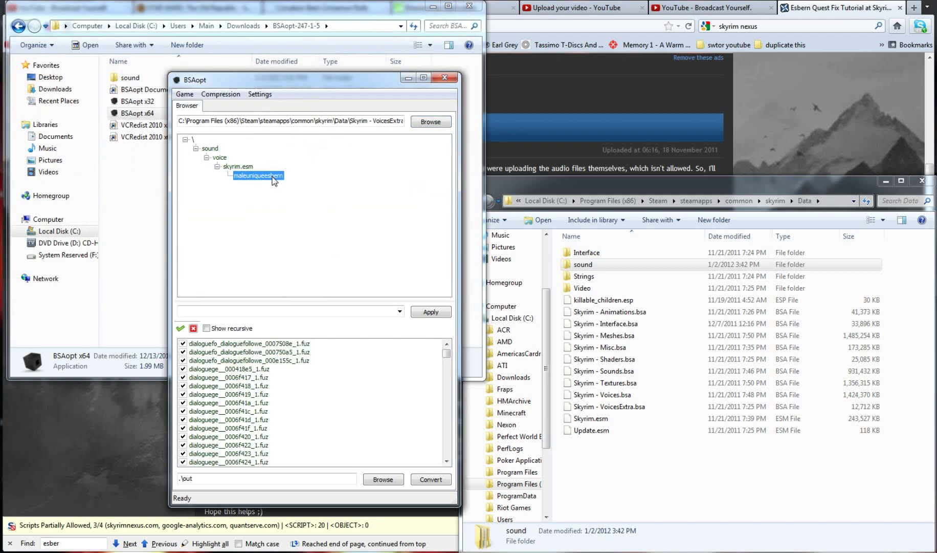
pyautogui.moveTo(448, 361)
pyautogui.mouseDown()
pyautogui.moveTo(448, 379)
pyautogui.moveTo(456, 361)
pyautogui.mouseUp()
# Step: Shorten the output path to "." by removing the "\out" part
pyautogui.click(193, 478)
pyautogui.press('BackSpace')
pyautogui.press('BackSpace')
pyautogui.press('BackSpace')
pyautogui.press('BackSpace')
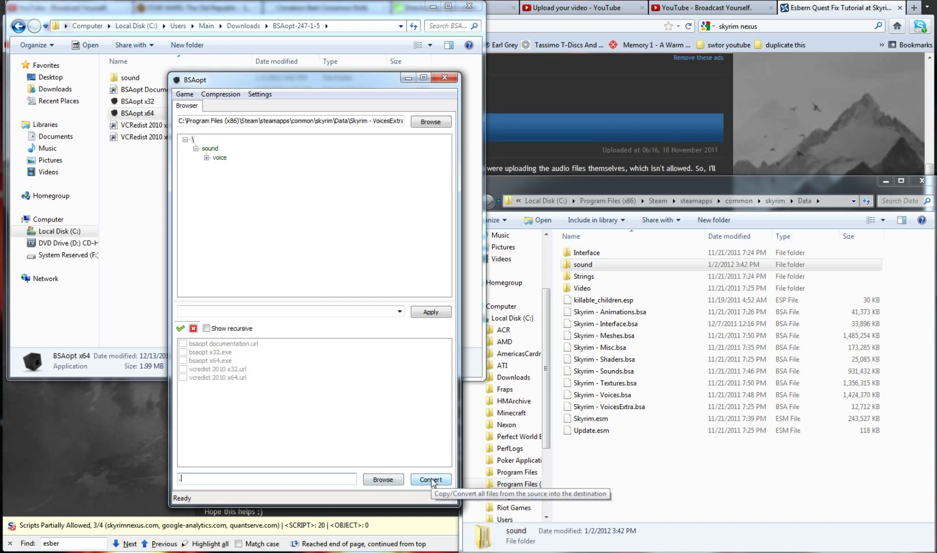
# Step: Switch to the BSAopt-247-1-5 folder window and try to open its sound folder
pyautogui.click(149, 203)
pyautogui.click(130, 79)
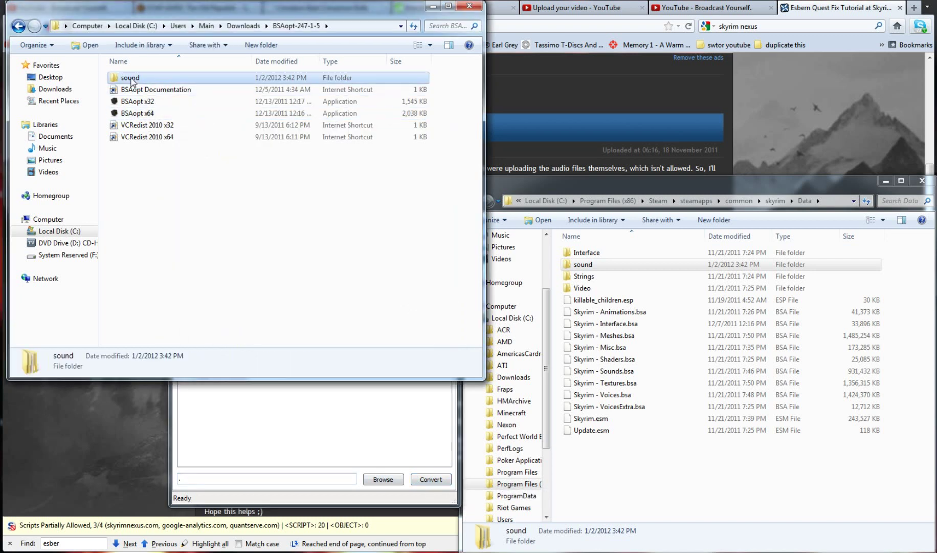
pyautogui.doubleClick(131, 79)
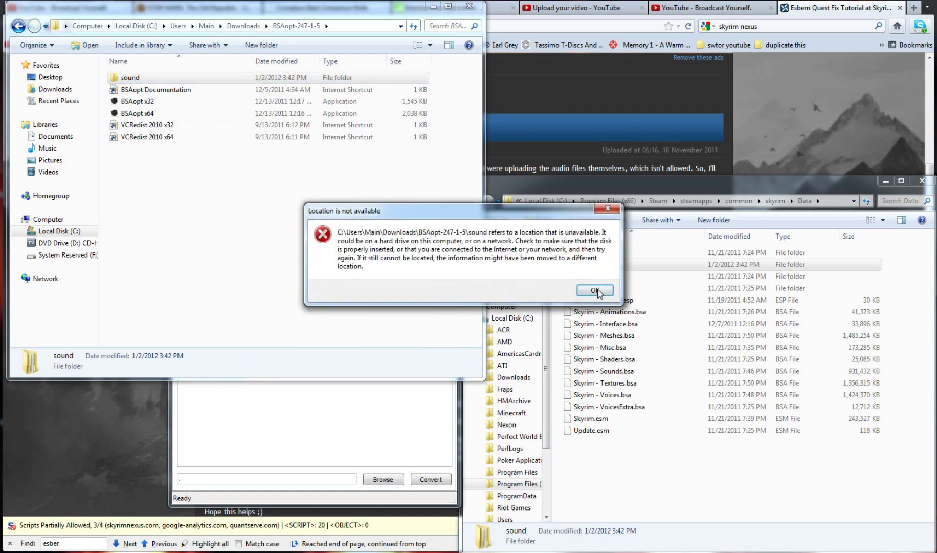
pyautogui.press('Return')
# Step: Check the folder structure inside skyrim's Data folder through sound, voice and skyrim.esm, and return to Data
pyautogui.doubleClick(594, 264)
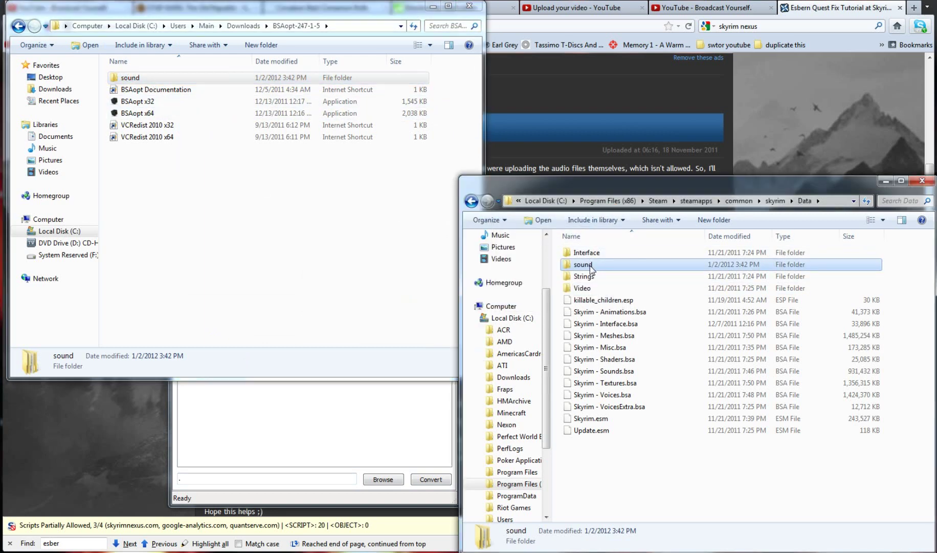
pyautogui.doubleClick(595, 254)
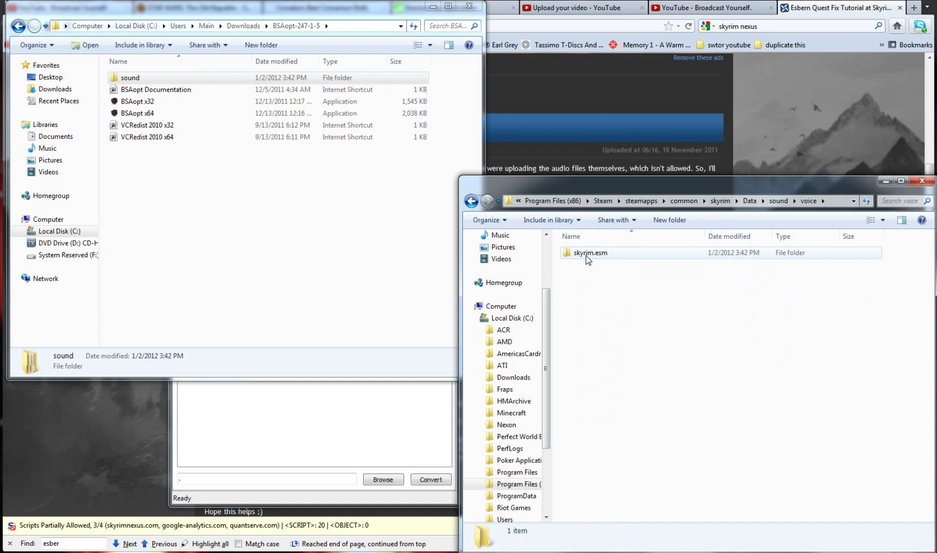
pyautogui.doubleClick(588, 256)
pyautogui.press('BackSpace')
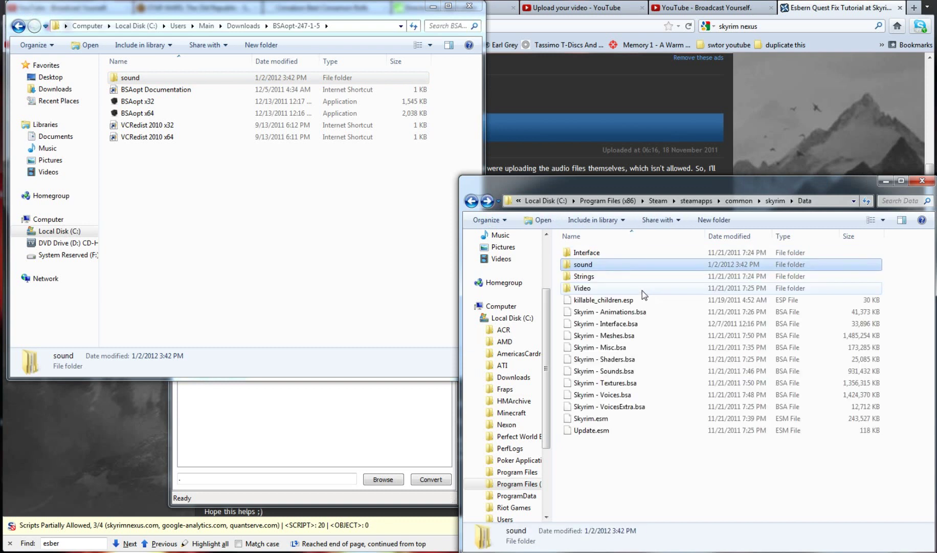
pyautogui.press('BackSpace')
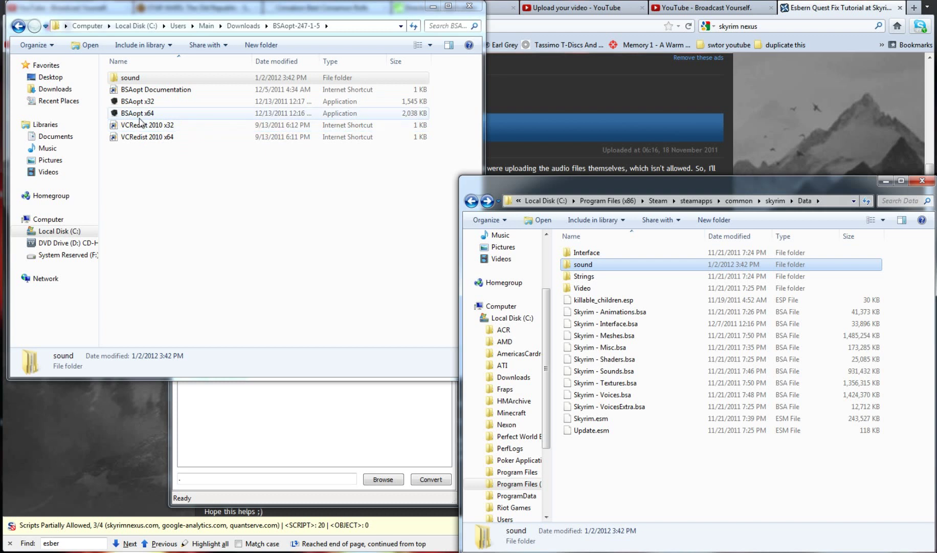
# Step: Select the sound folder in BSAopt-247-1-5, and reopen the Data folder from its parent skyrim folder in the other window
pyautogui.click(132, 80)
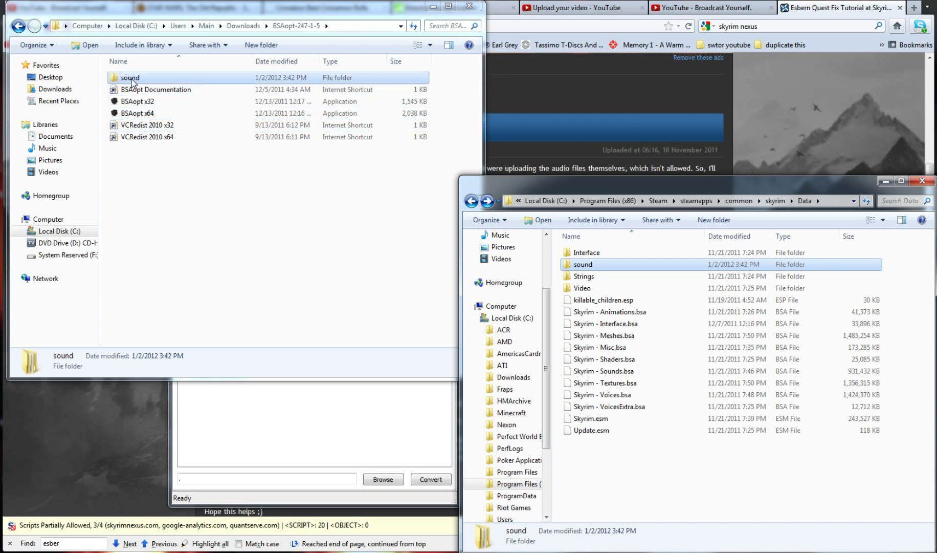
pyautogui.click(926, 187)
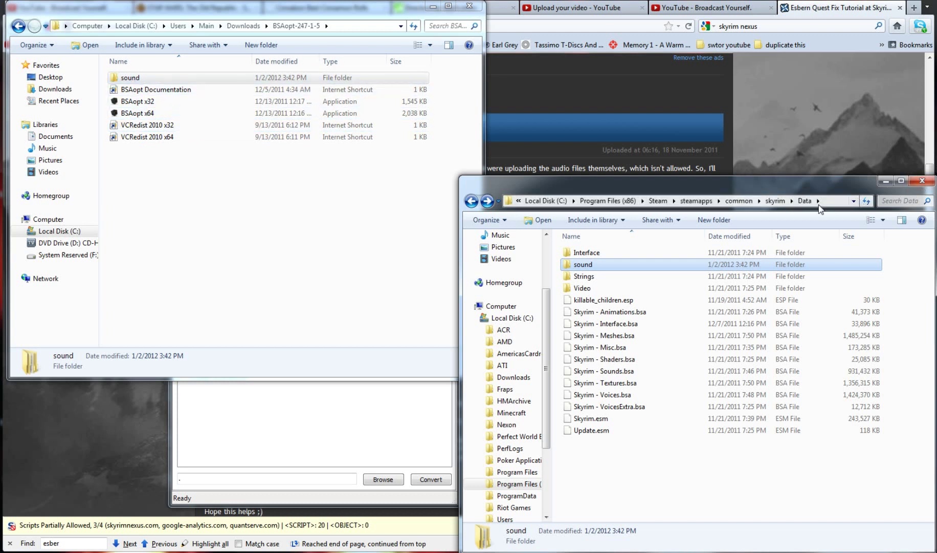
pyautogui.click(775, 201)
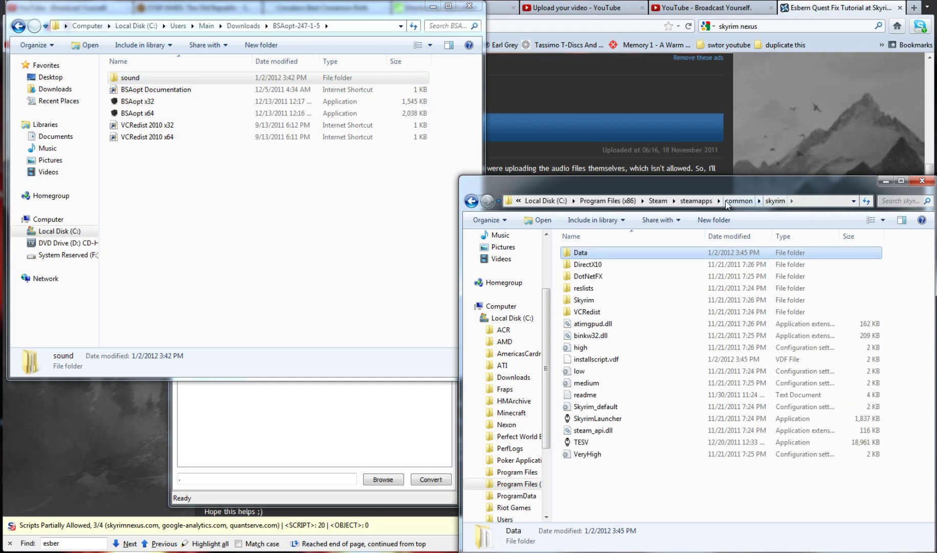
pyautogui.doubleClick(587, 254)
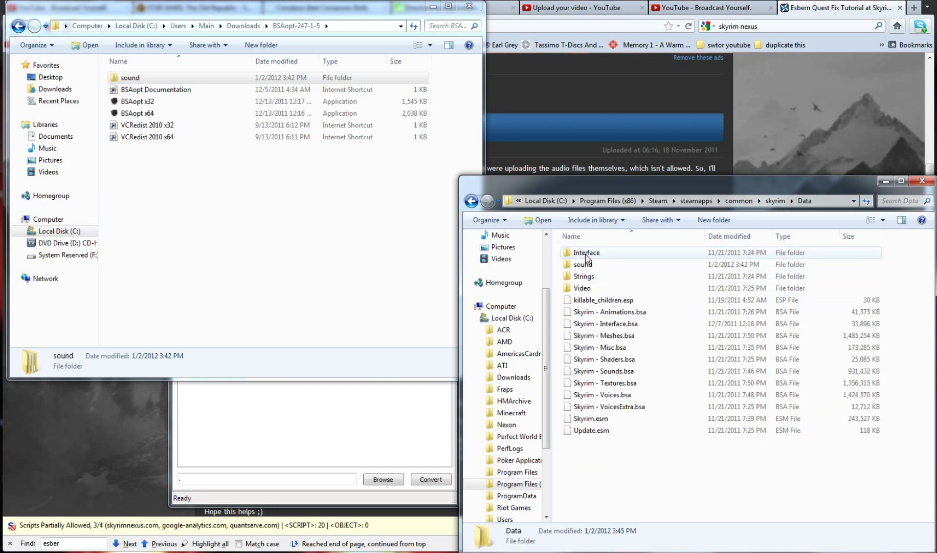